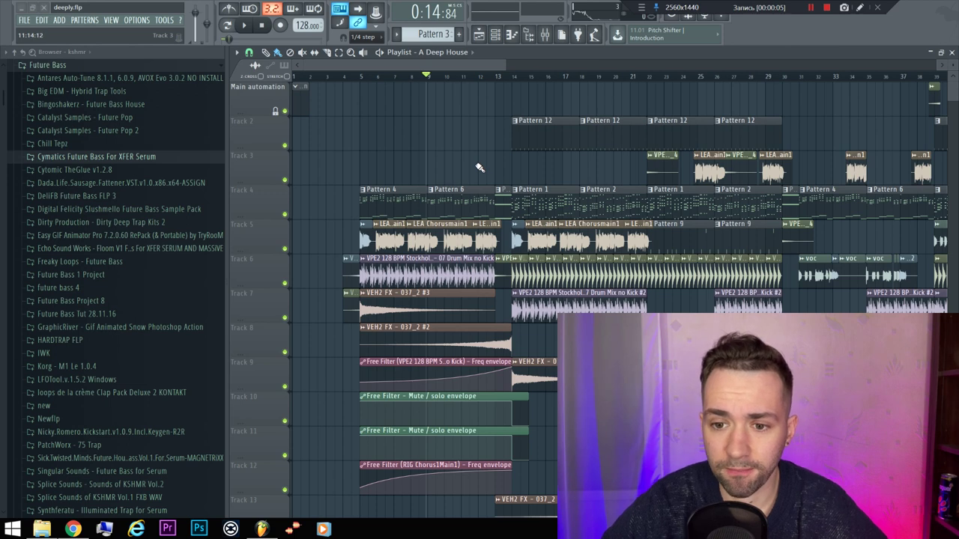
Play the A Deep House arrangement while scrolling across the playlist
key(space)
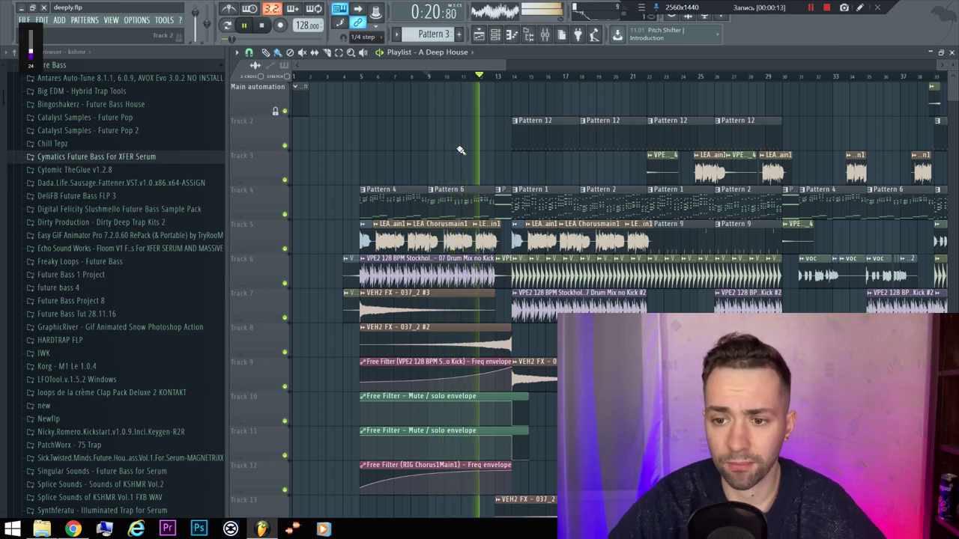
scroll(496, 165, down, 1)
scroll(497, 165, right, 1)
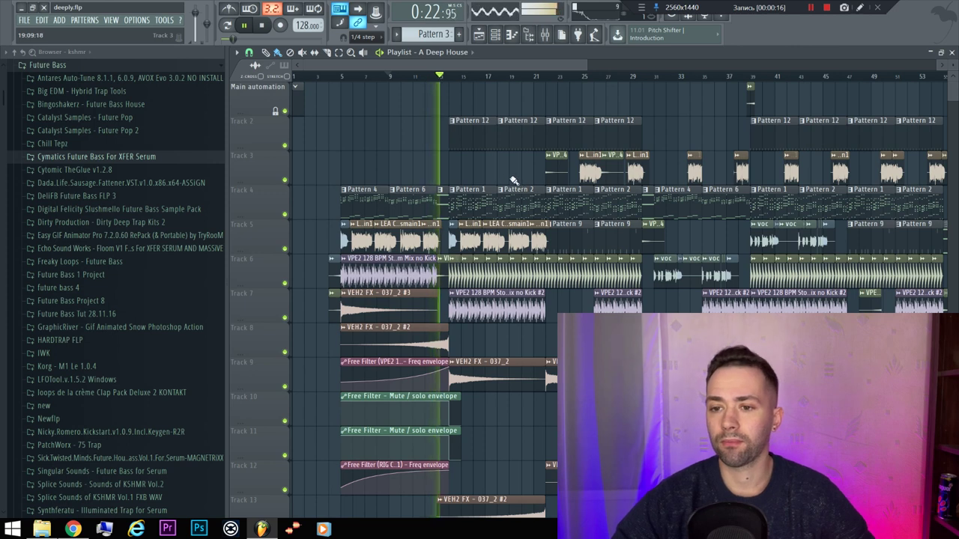
scroll(502, 177, right, 1)
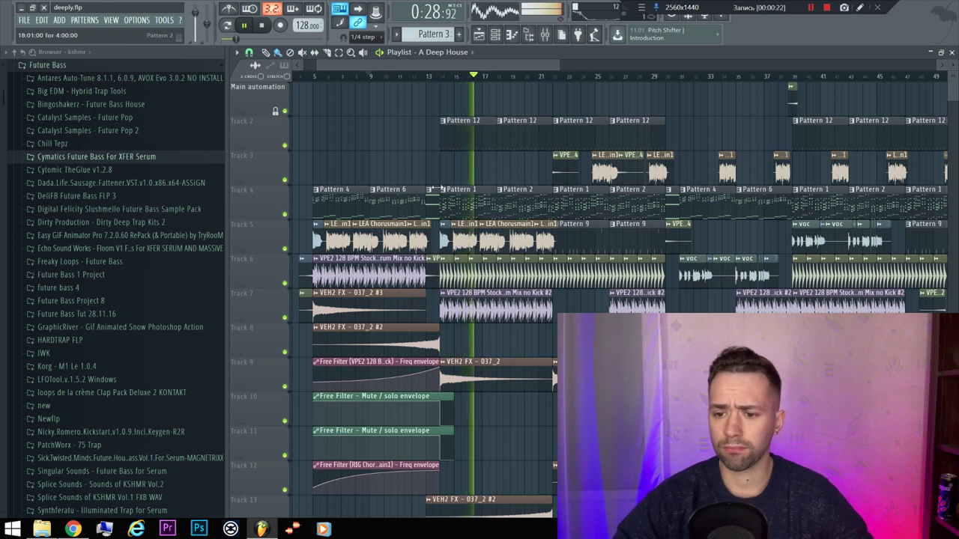
scroll(581, 203, up, 2)
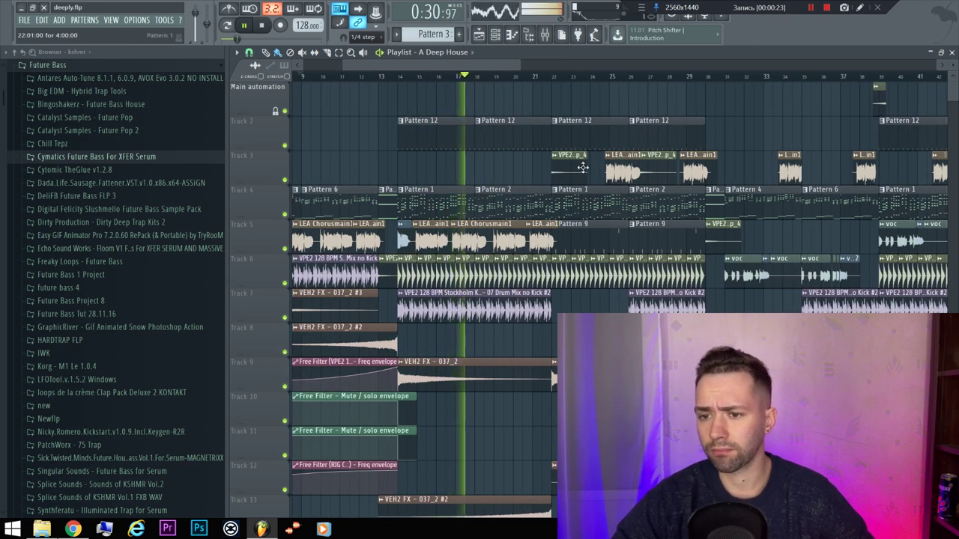
Restart playback from bar 21, stop it, then bring up the AudioJungle portfolio in Chrome
click(546, 77)
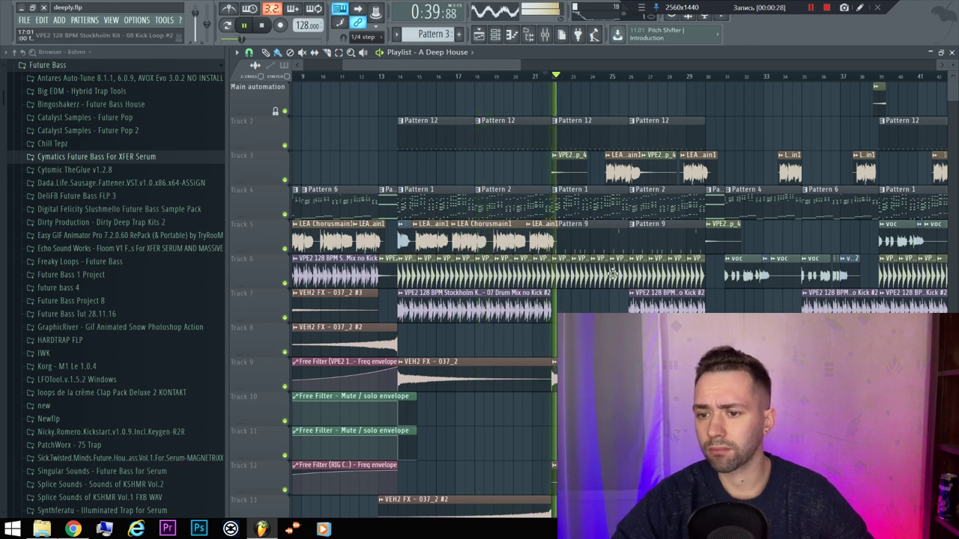
scroll(628, 246, down, 2)
scroll(628, 246, up, 1)
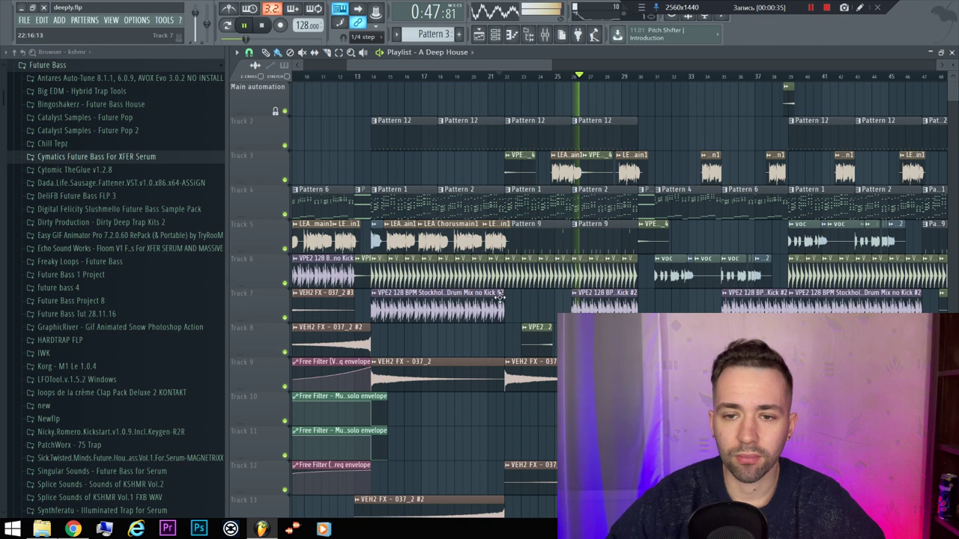
key(space)
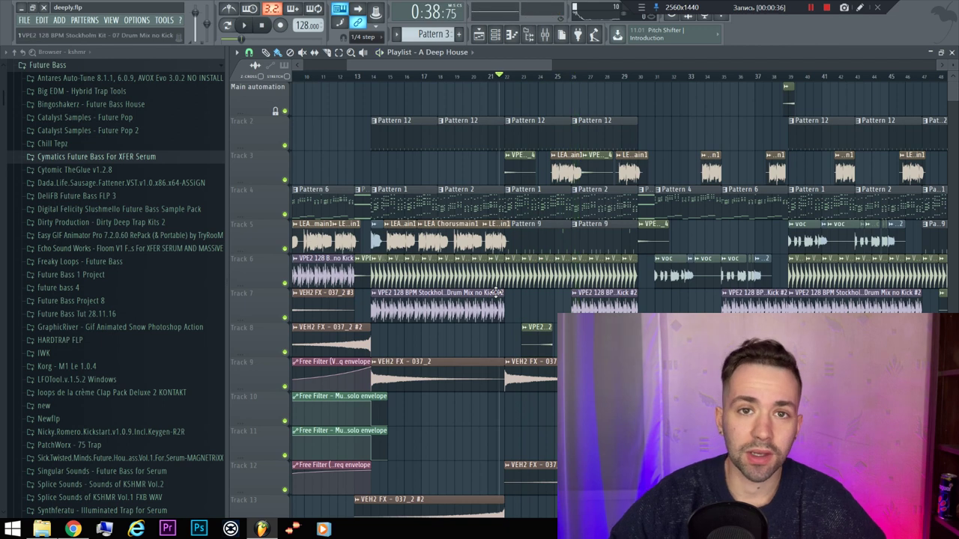
click(69, 528)
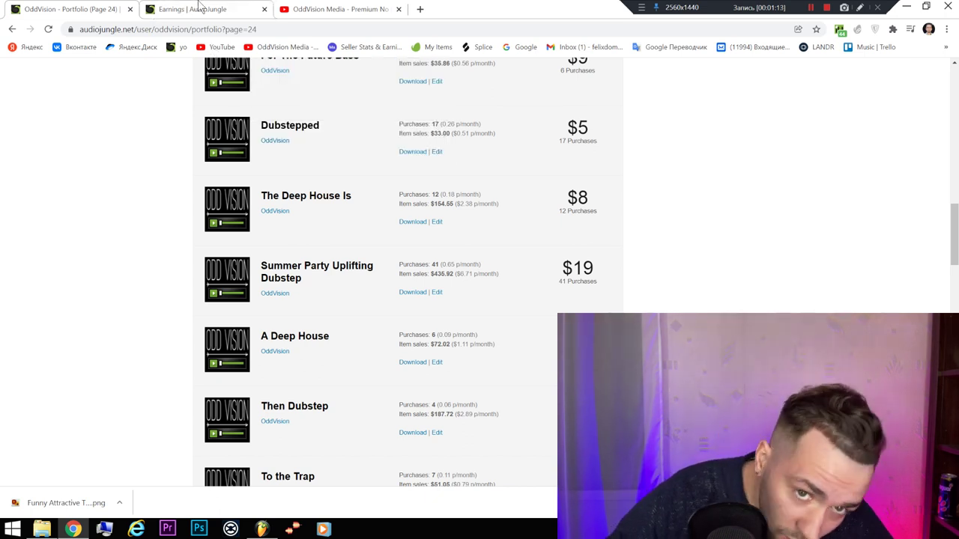
Glance at the AudioJungle Earnings tab, return to portfolio page 24, then switch back to FL Studio
click(200, 9)
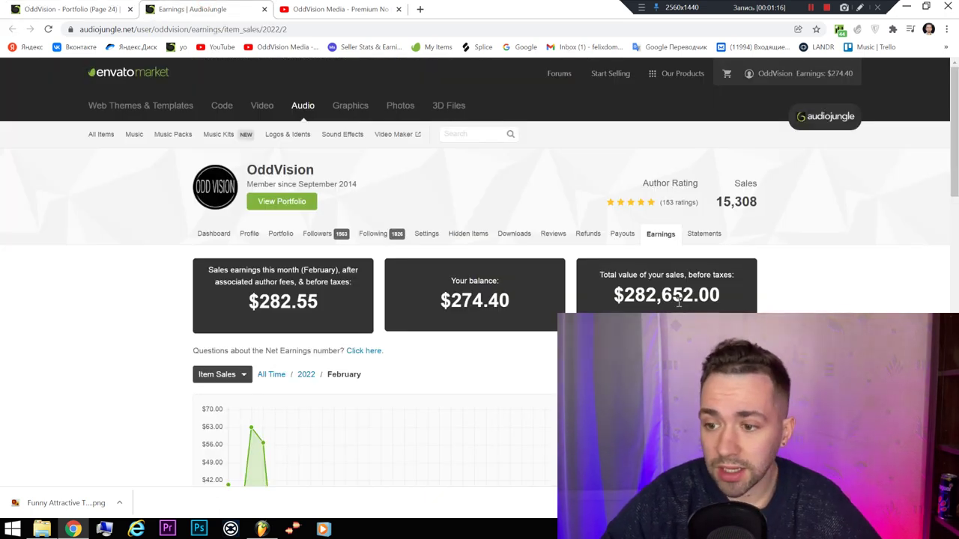
click(41, 9)
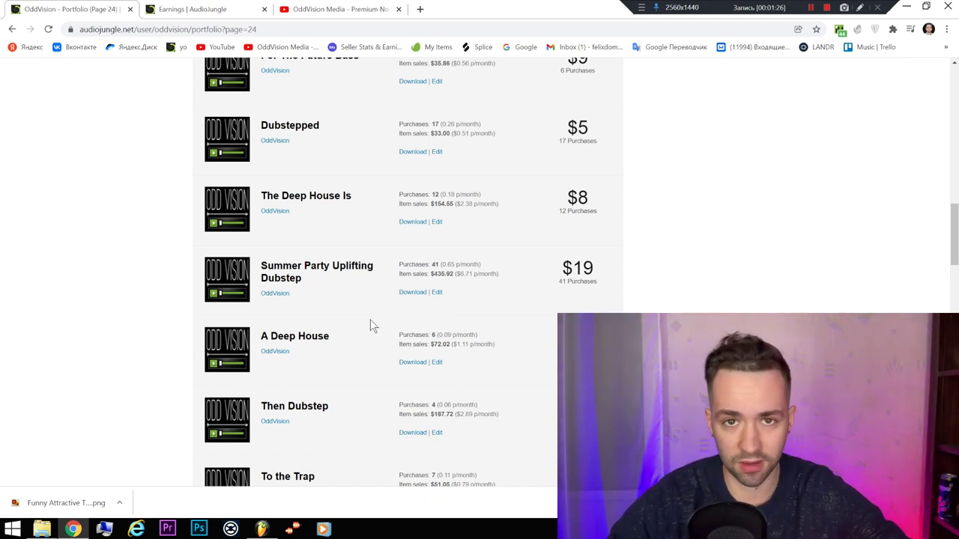
click(901, 9)
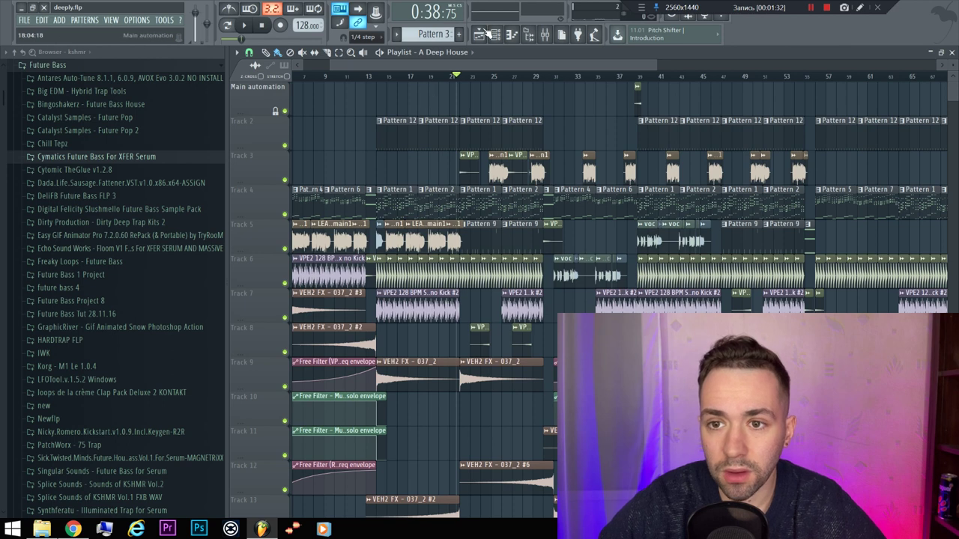
Load Pattern 1 and replay it to audition pluck channels like wildout3, kap, beststack, pluck2 and tiny
double_click(397, 190)
click(797, 78)
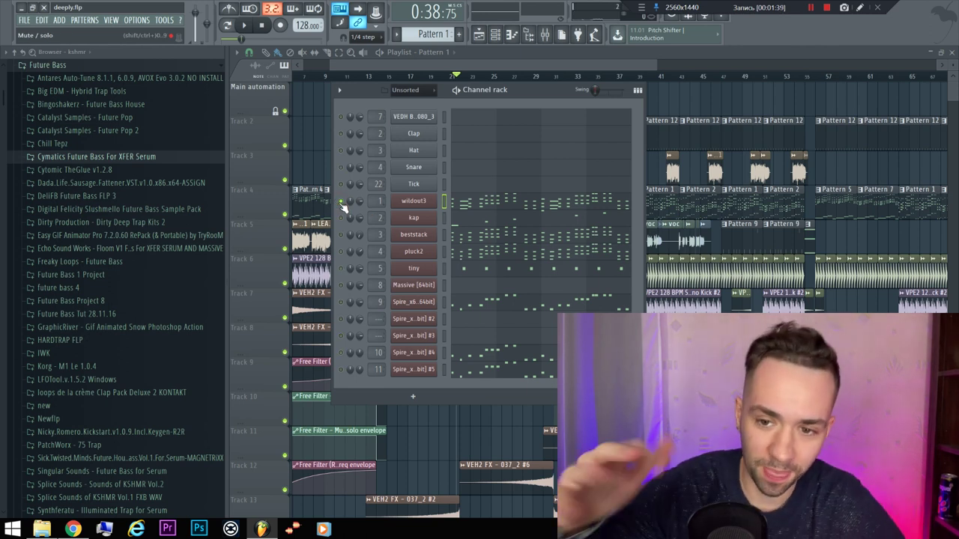
key(space)
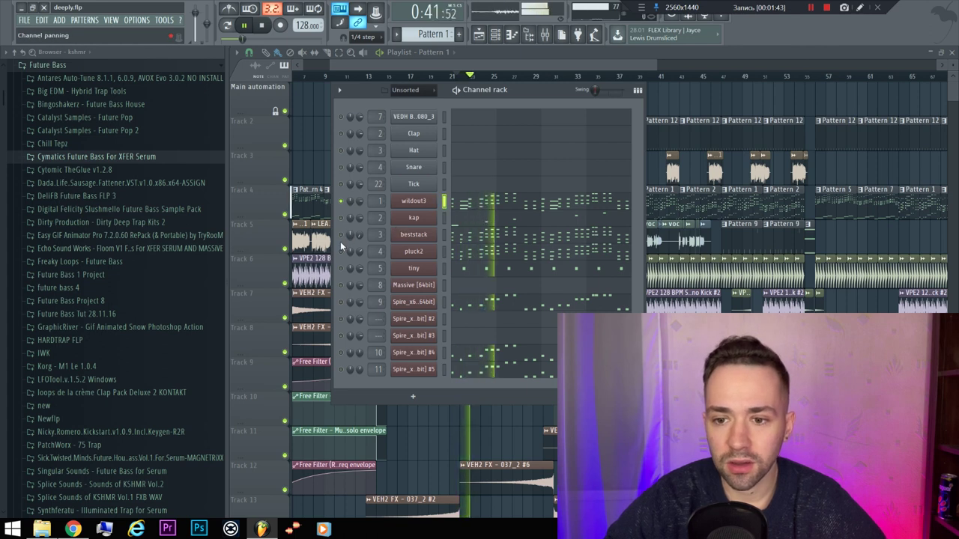
key(space)
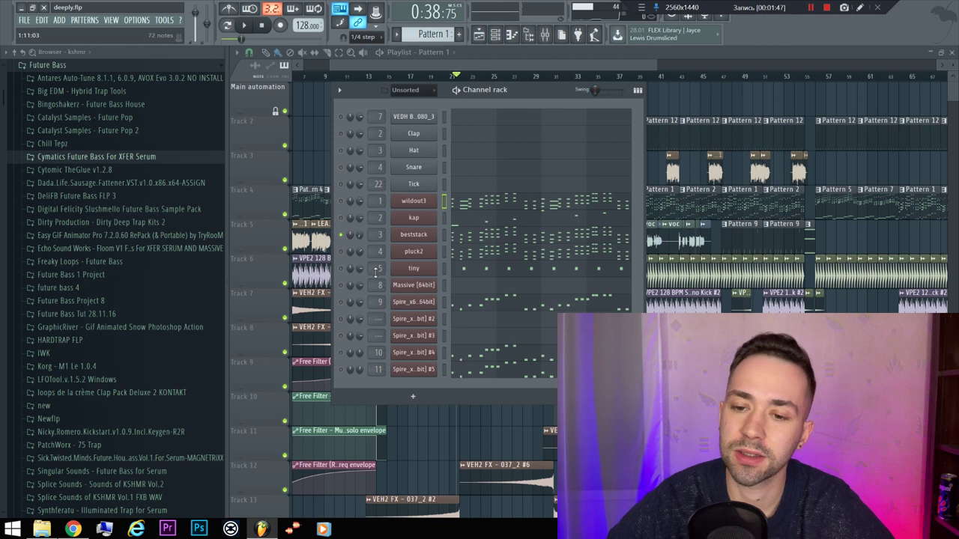
key(space)
key(space)
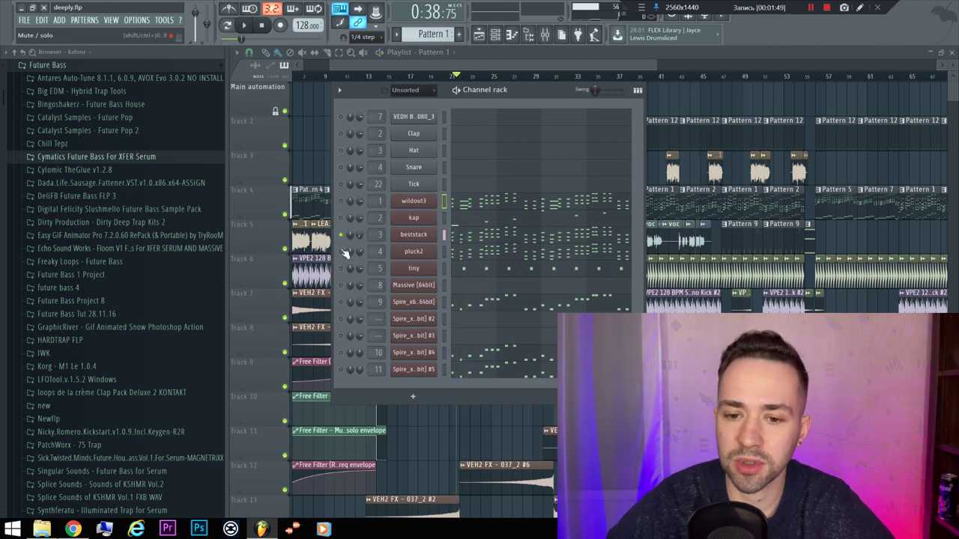
key(space)
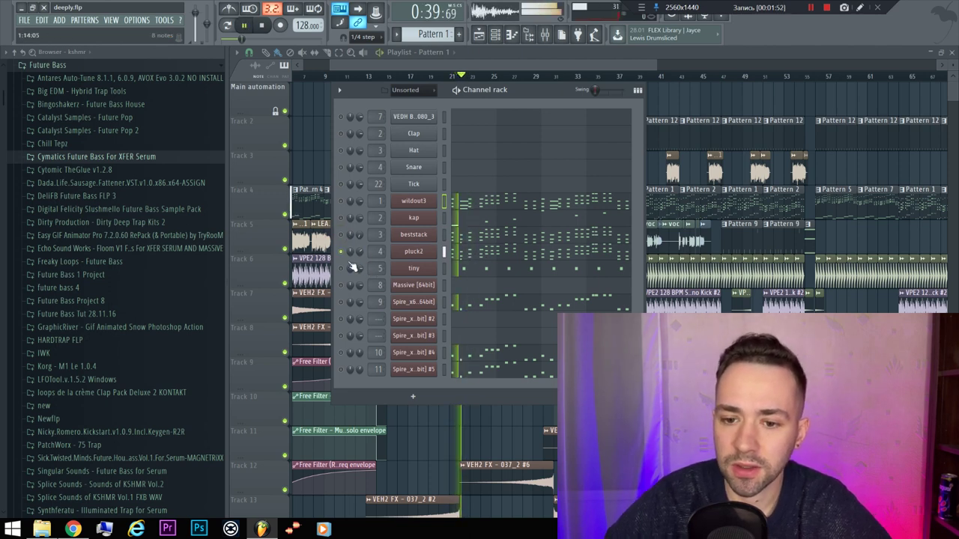
key(space)
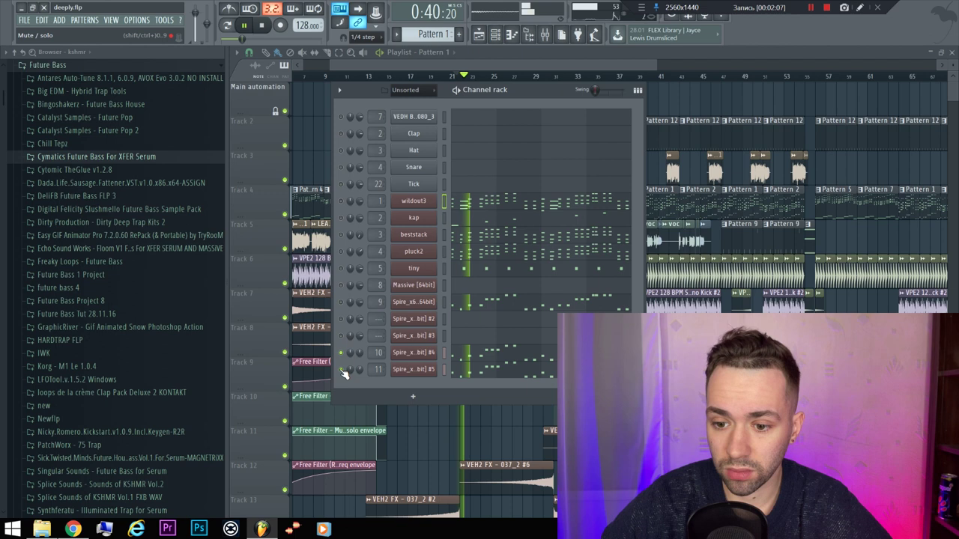
Return to the playlist and play from the song start, soloing then unsoloing Track 5
key(space)
click(485, 62)
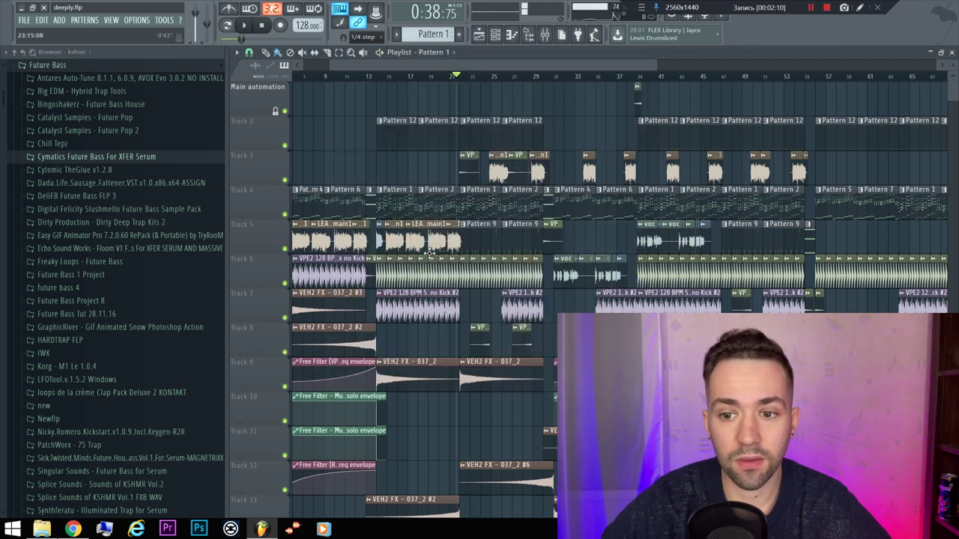
scroll(313, 79, up, 6)
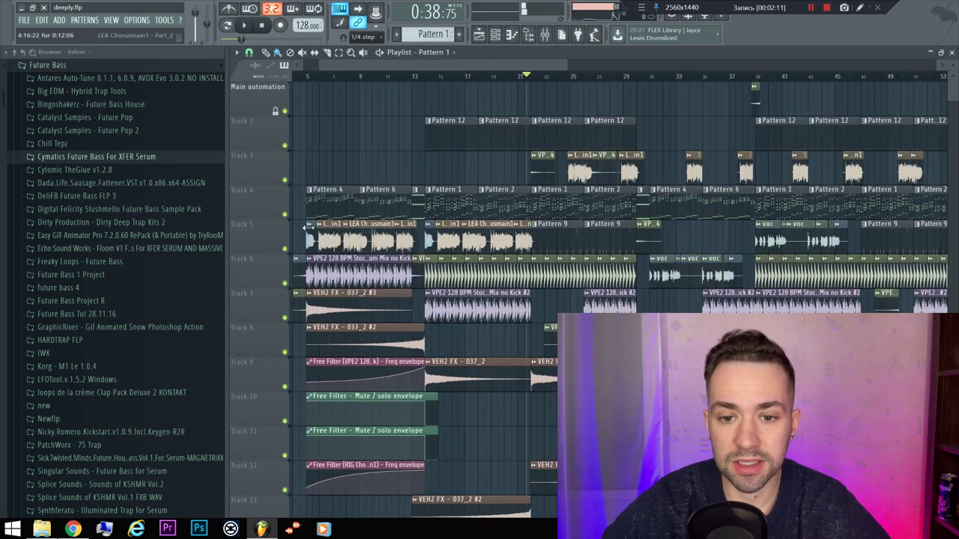
scroll(310, 79, up, 1)
key(space)
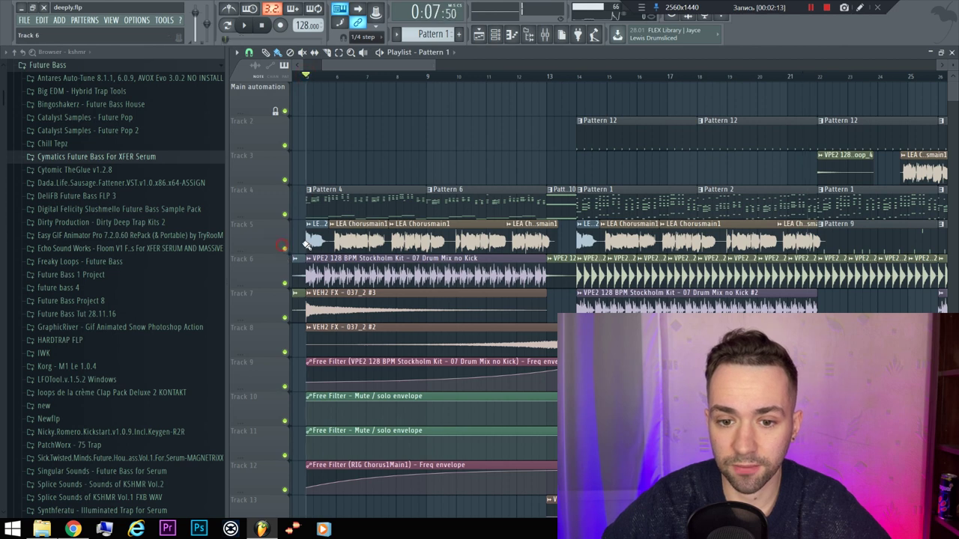
ctrl+click(285, 248)
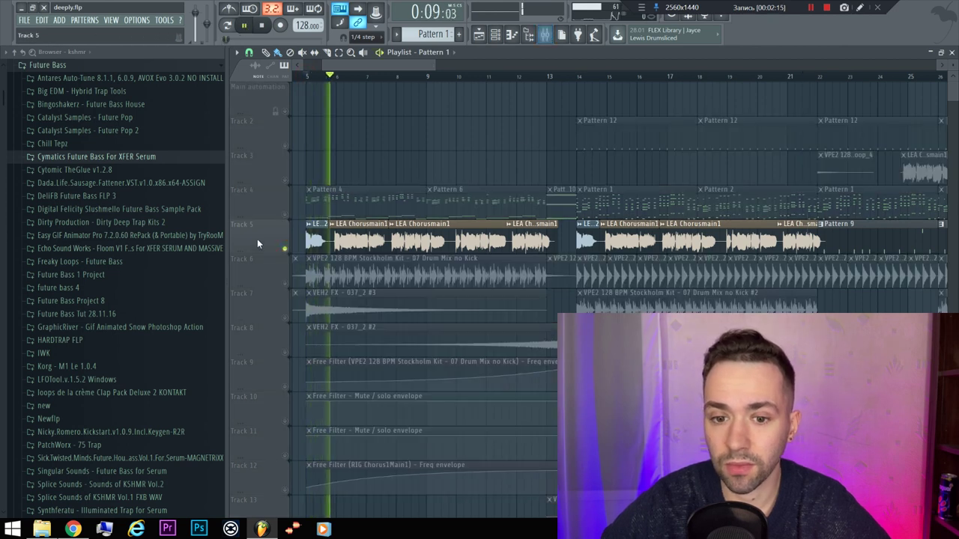
ctrl+click(285, 248)
key(space)
Solo Track 5 again and unmute Tracks 12, 11 and 10 during playback
click(497, 34)
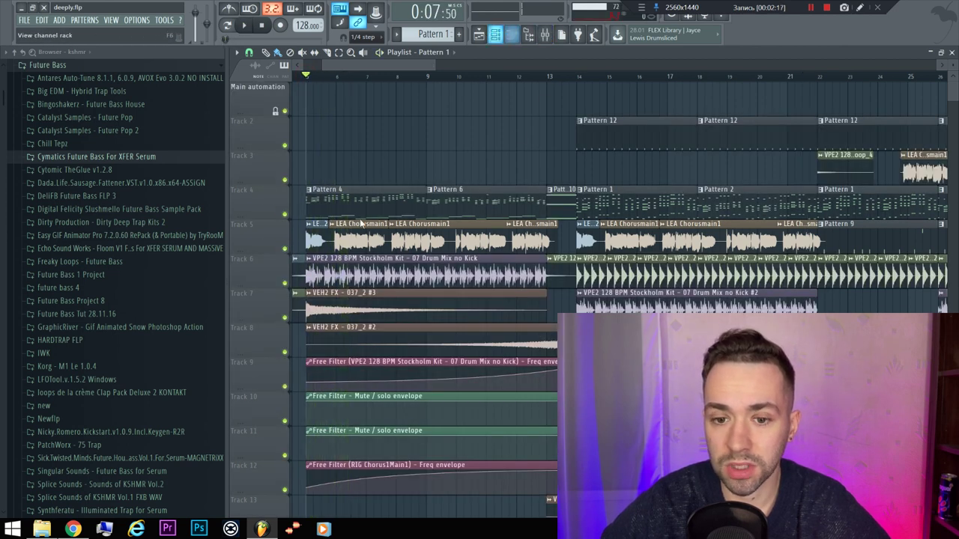
ctrl+click(285, 248)
key(space)
scroll(286, 328, down, 4)
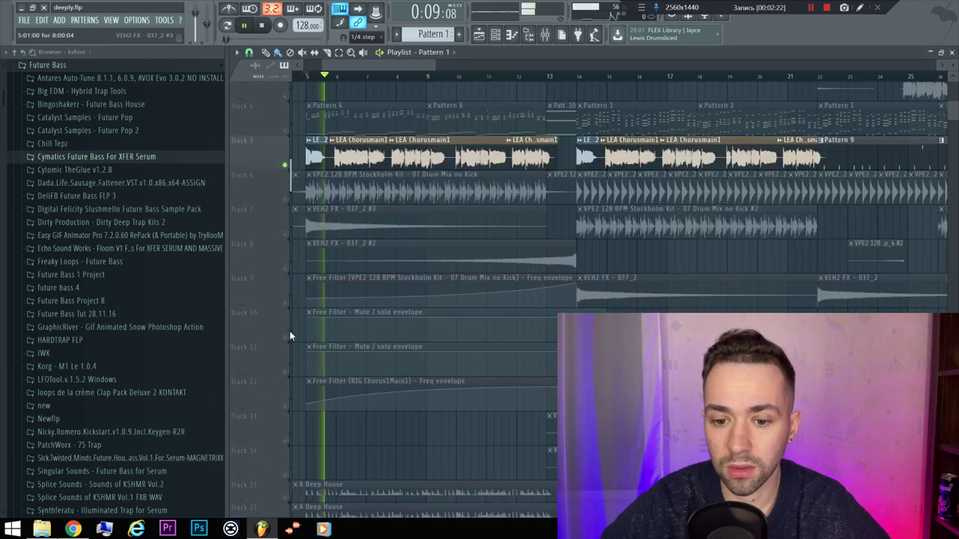
drag(286, 328, 289, 248)
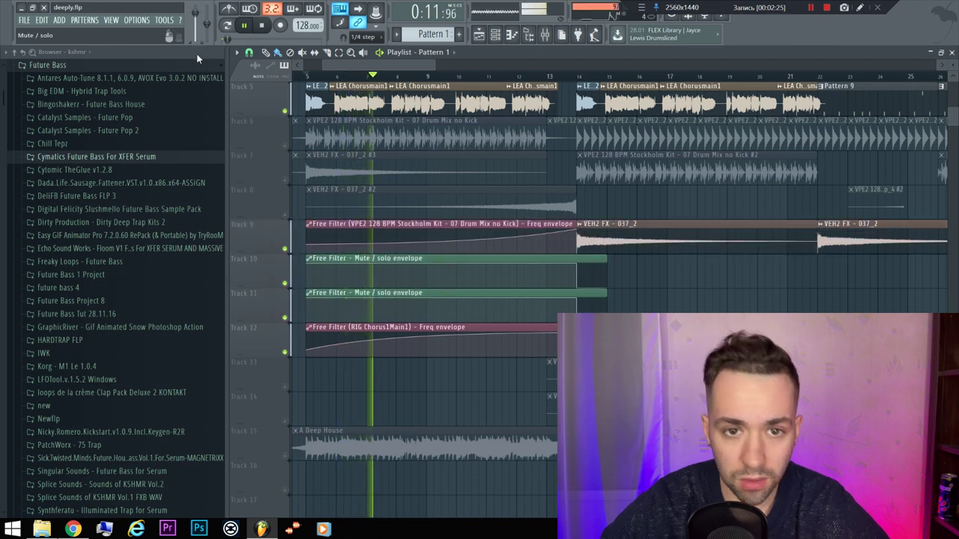
key(space)
Play the arrangement, then set the position to bar 14, select Pattern 12, and show the Mixer
click(165, 20)
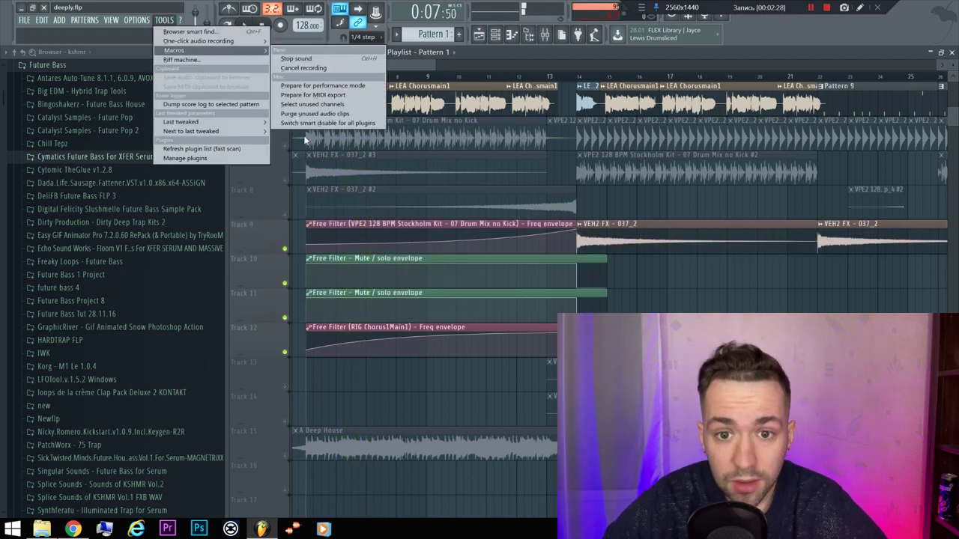
click(329, 124)
scroll(337, 158, up, 3)
key(space)
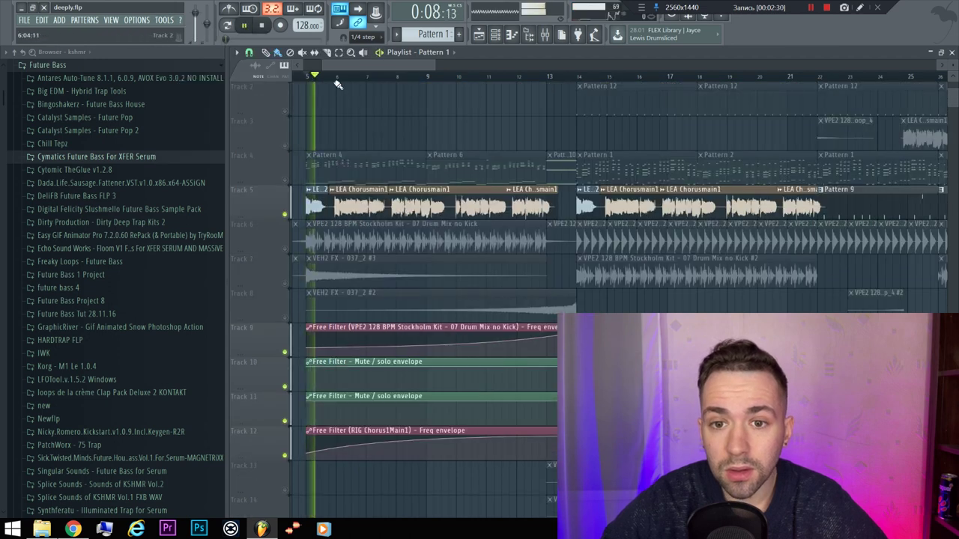
key(F9)
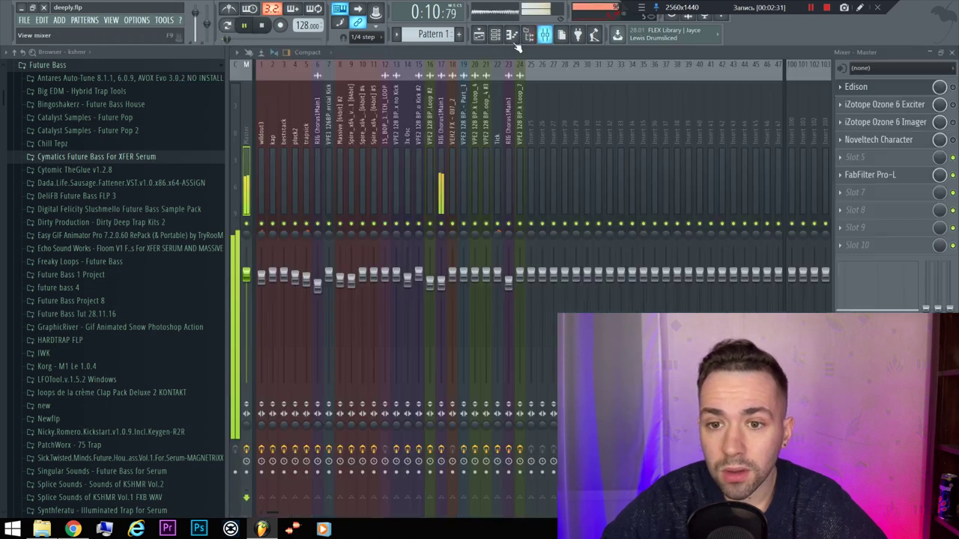
click(951, 53)
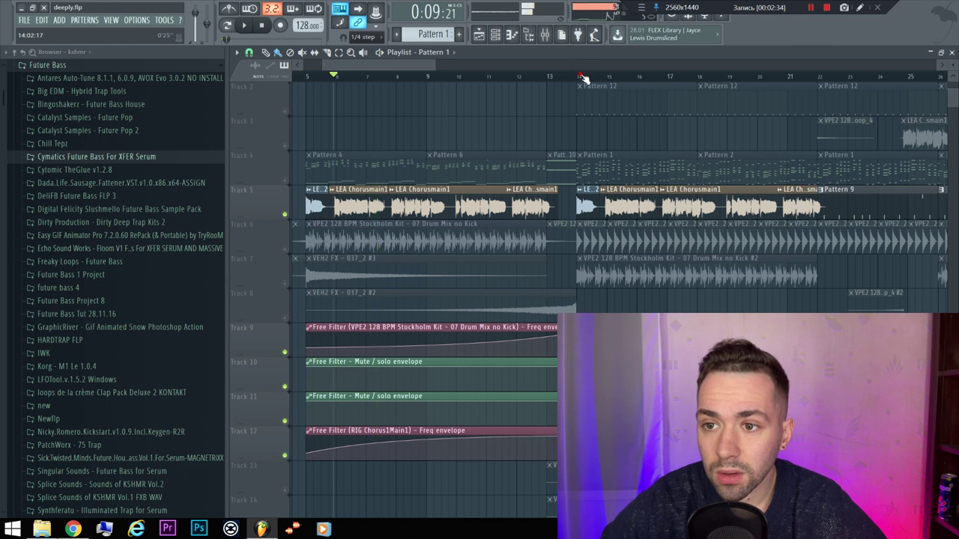
click(581, 77)
click(598, 84)
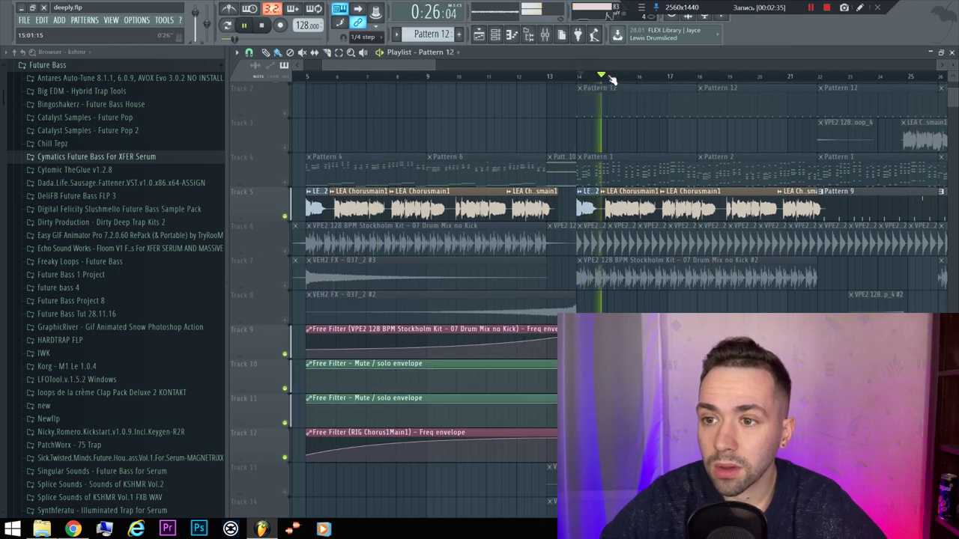
click(547, 35)
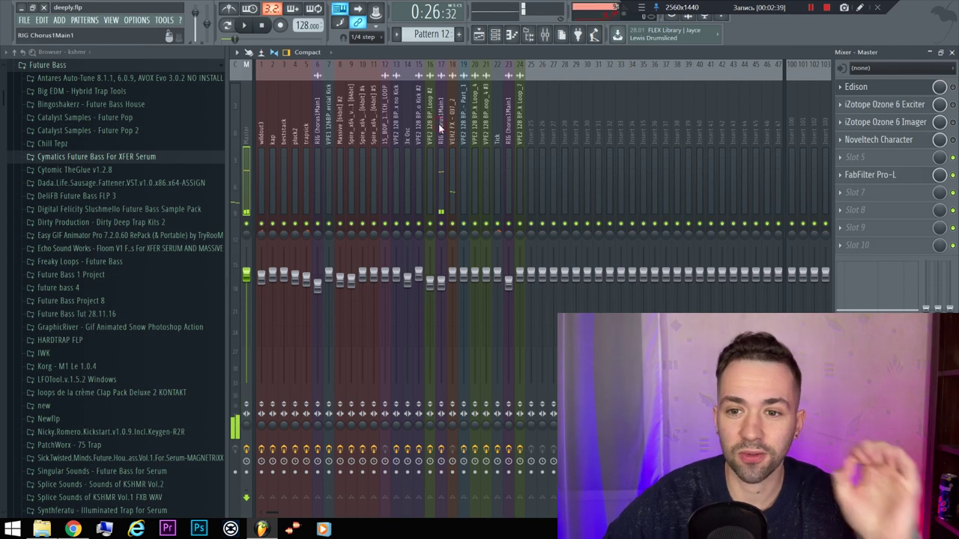
Select insert 17 RIG Chorus1Main1, listen to the vocal through its chain, and briefly open Fruity Free Filter
click(440, 202)
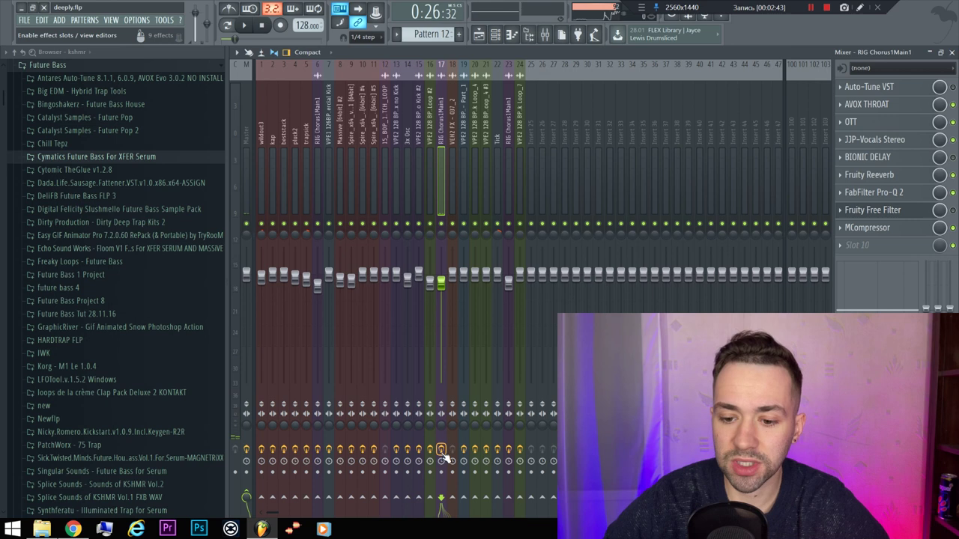
key(space)
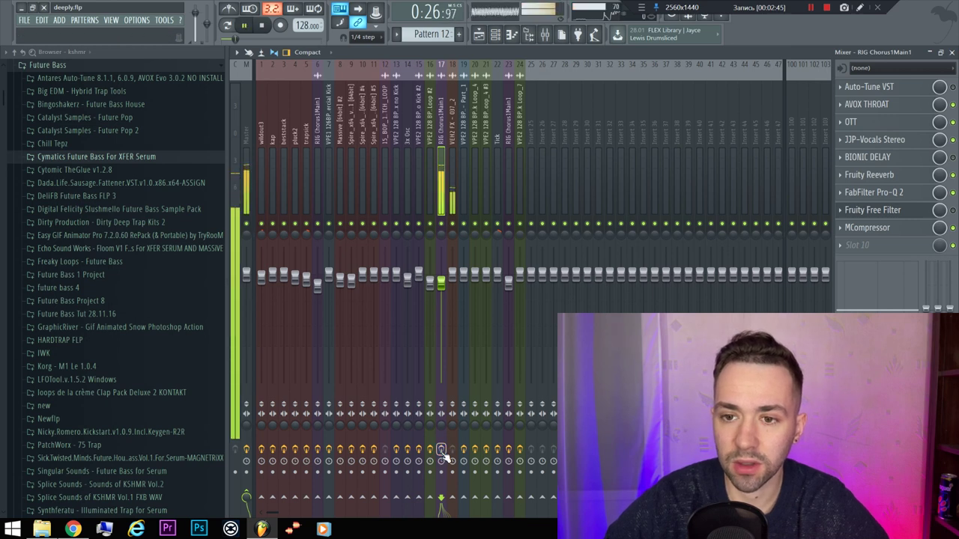
key(space)
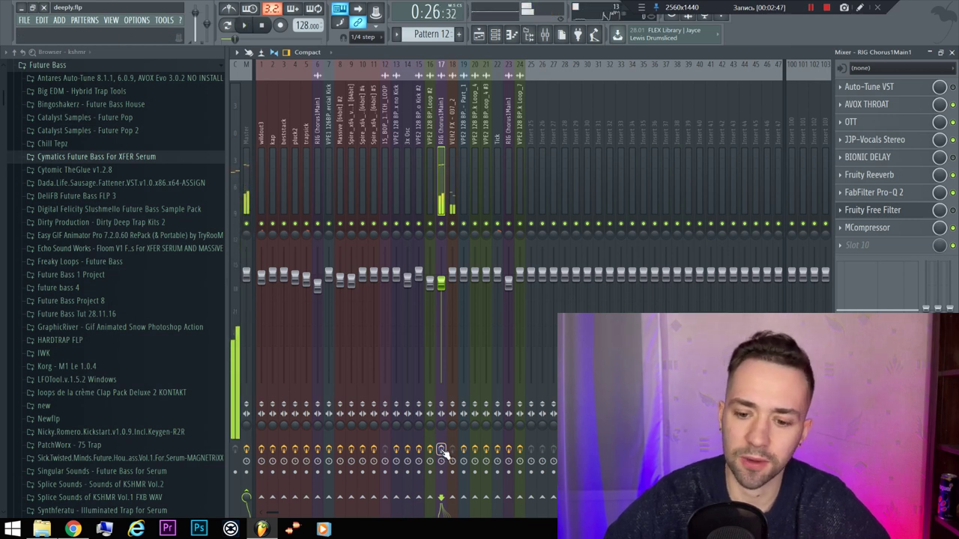
key(space)
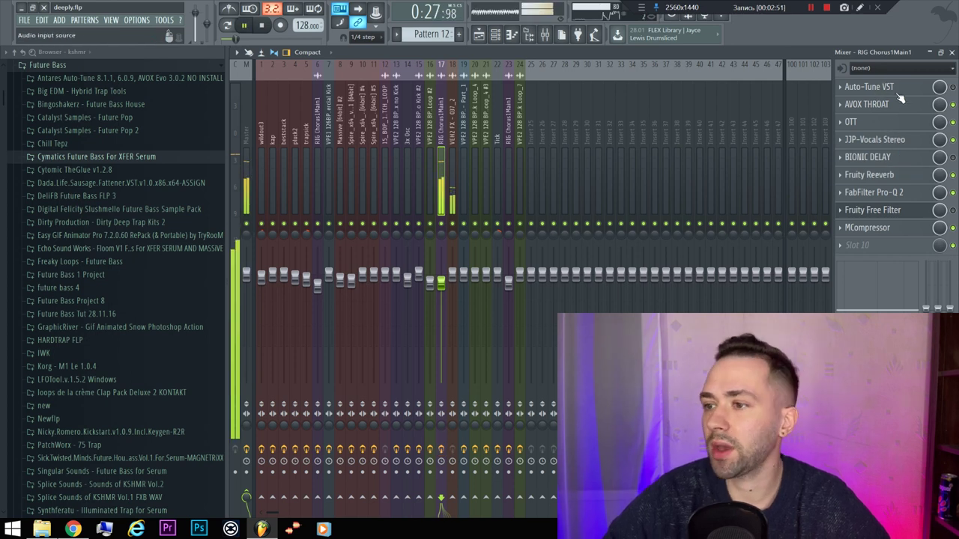
key(space)
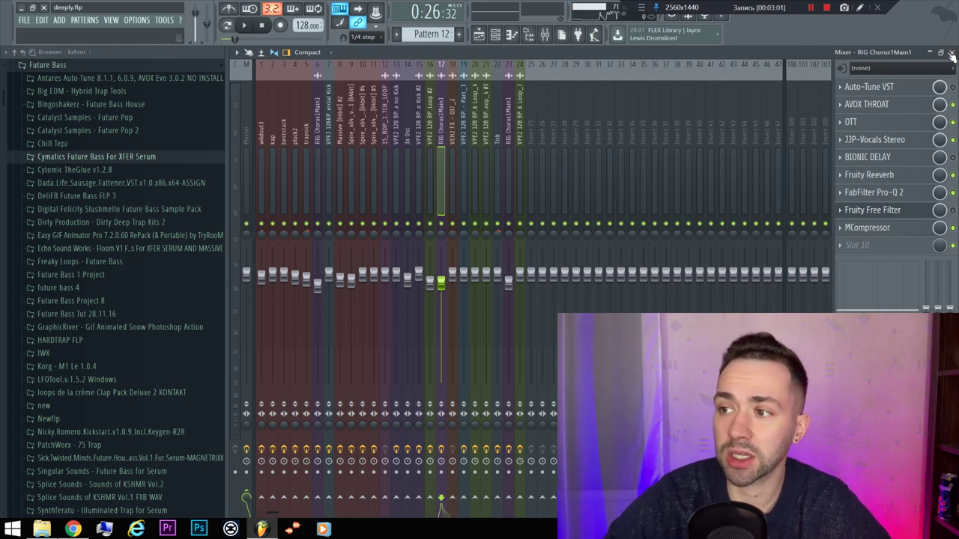
click(890, 212)
click(890, 212)
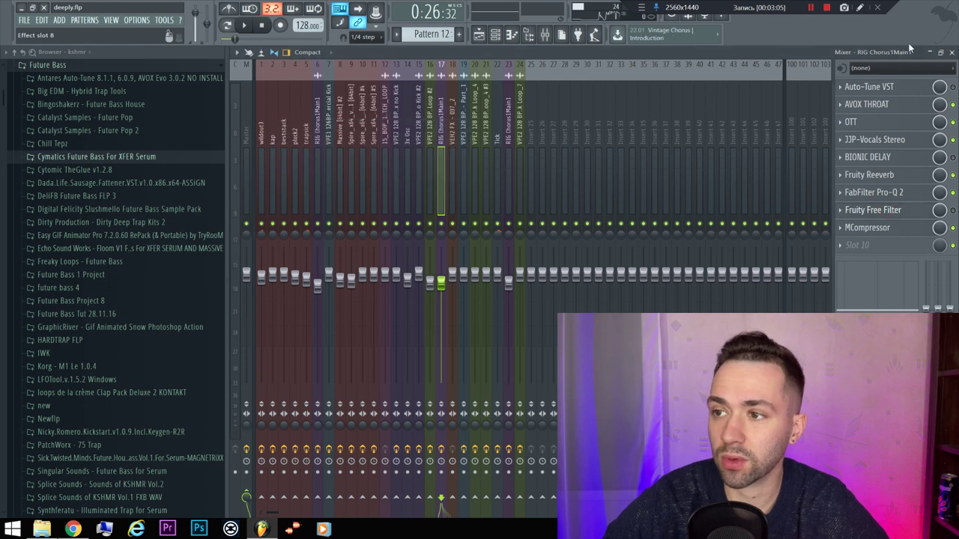
Back on the playlist, play from bar 21 and unmute Track 6 and Track 4, then stop
click(952, 54)
scroll(382, 259, down, 3)
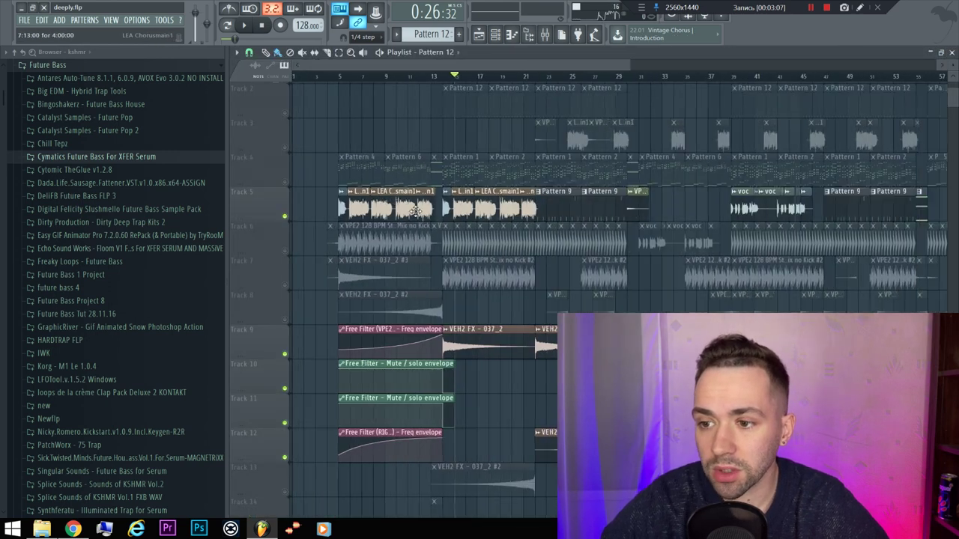
scroll(383, 260, up, 4)
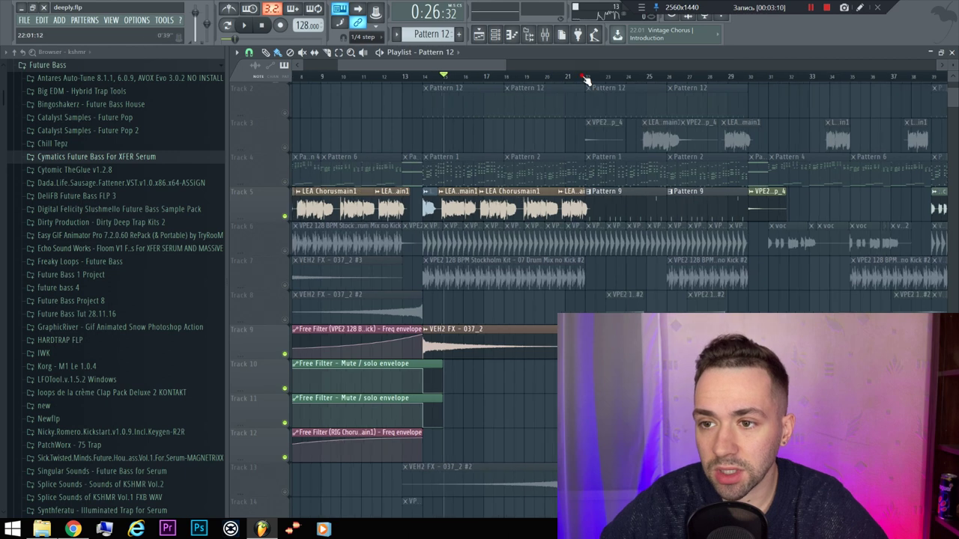
click(582, 76)
scroll(317, 218, up, 2)
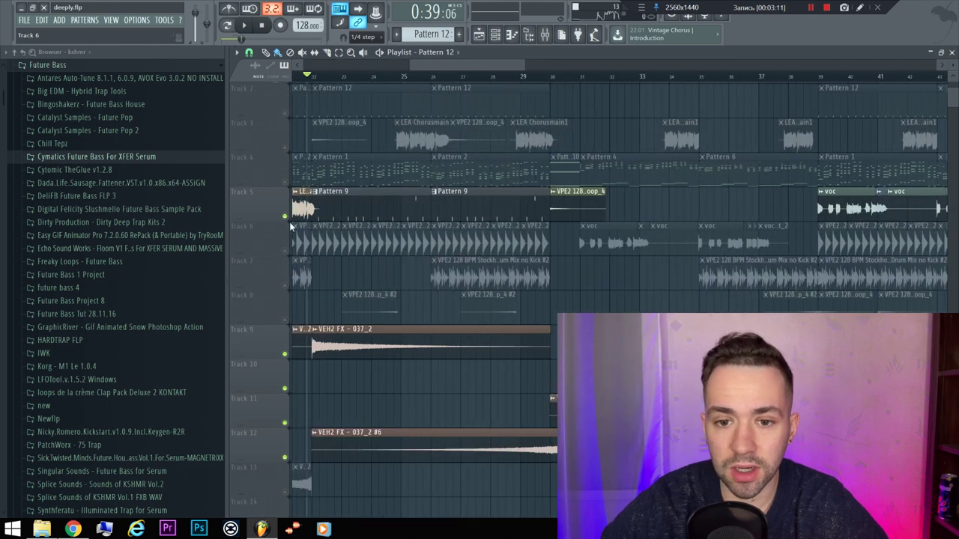
key(space)
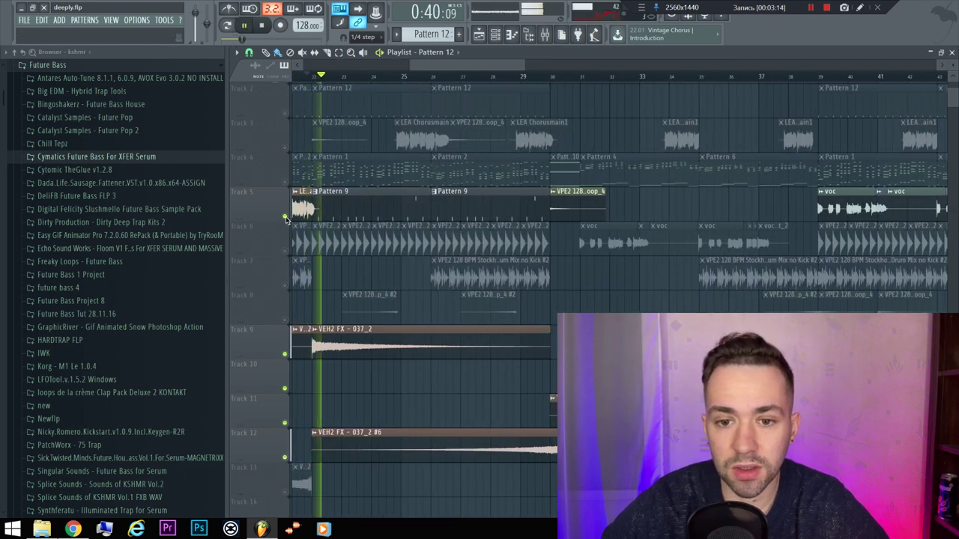
click(285, 250)
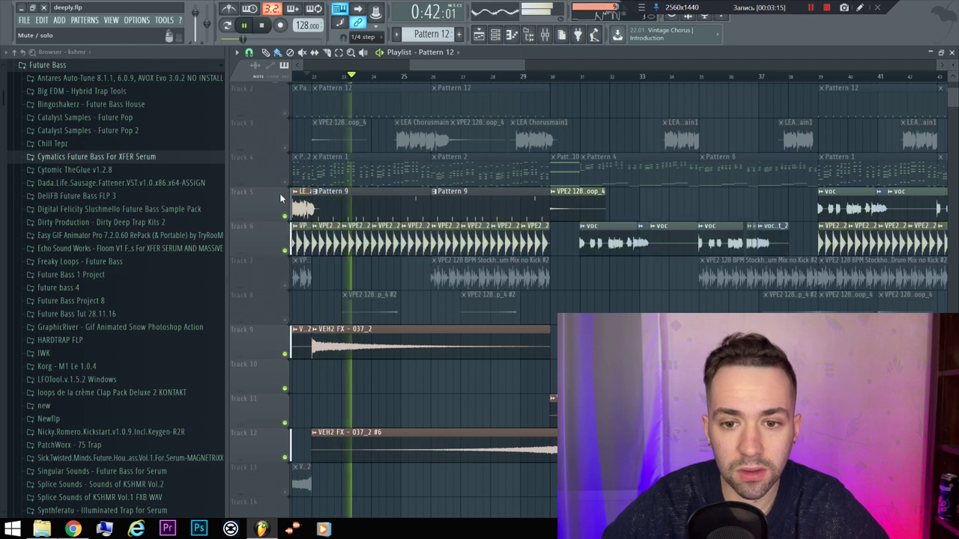
click(286, 182)
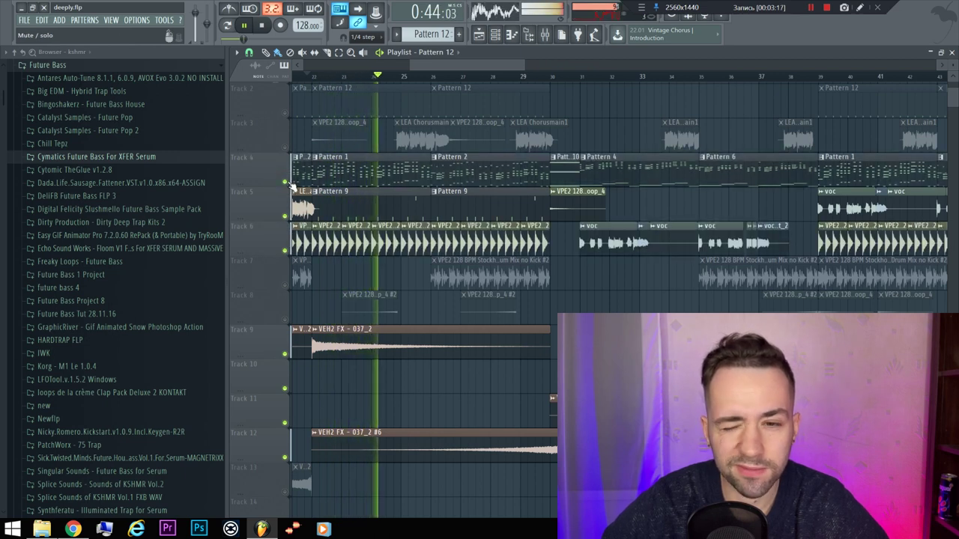
key(space)
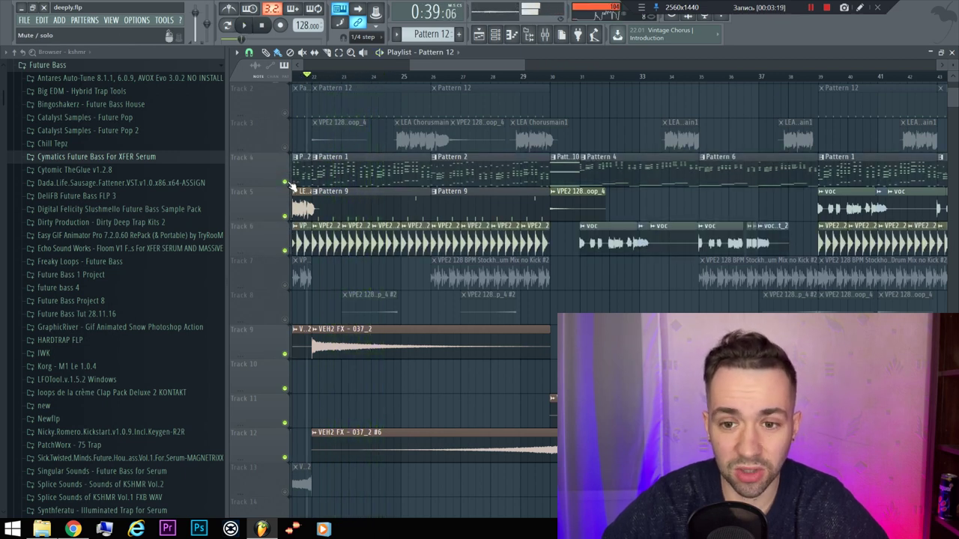
Nudge the song position just past bar 21, then bring up AudioJungle portfolio page 24 in Chrome
click(312, 78)
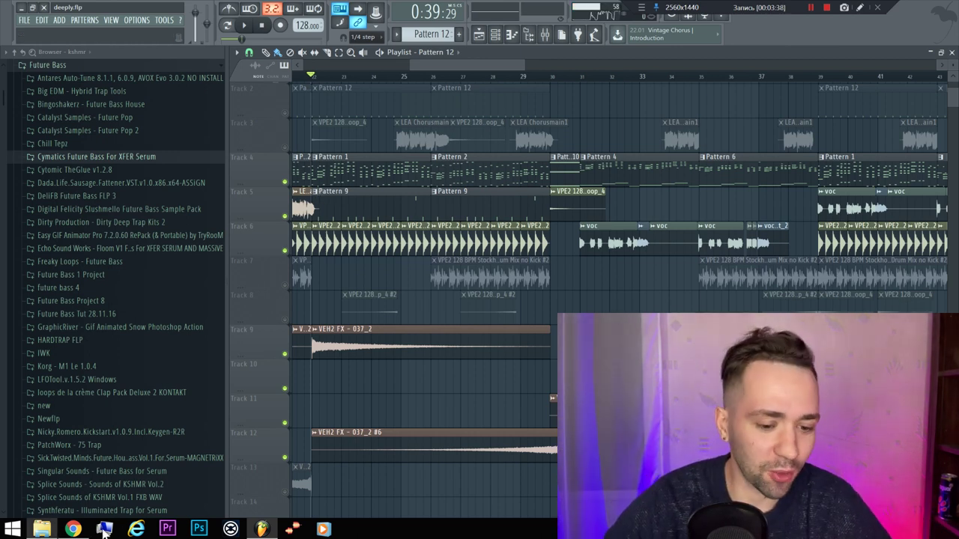
click(74, 529)
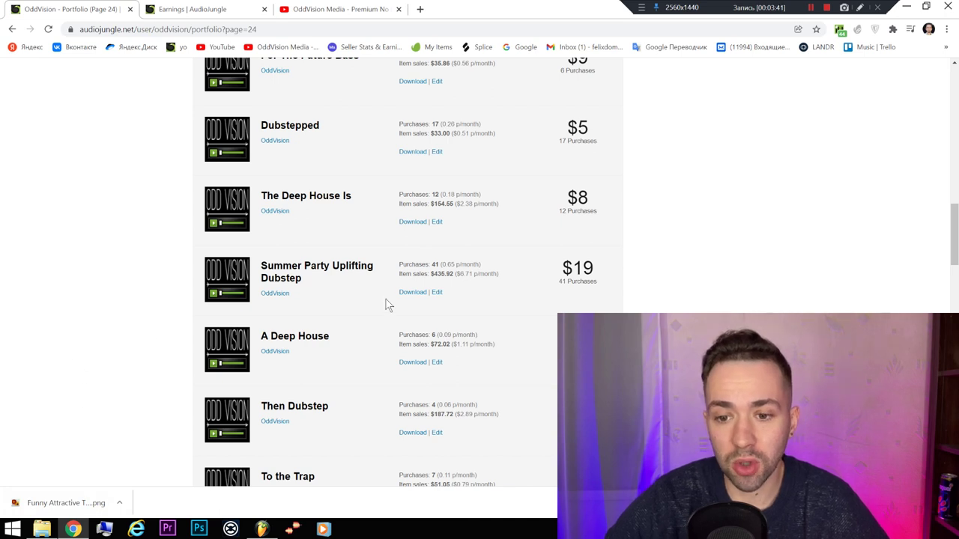
scroll(383, 307, up, 6)
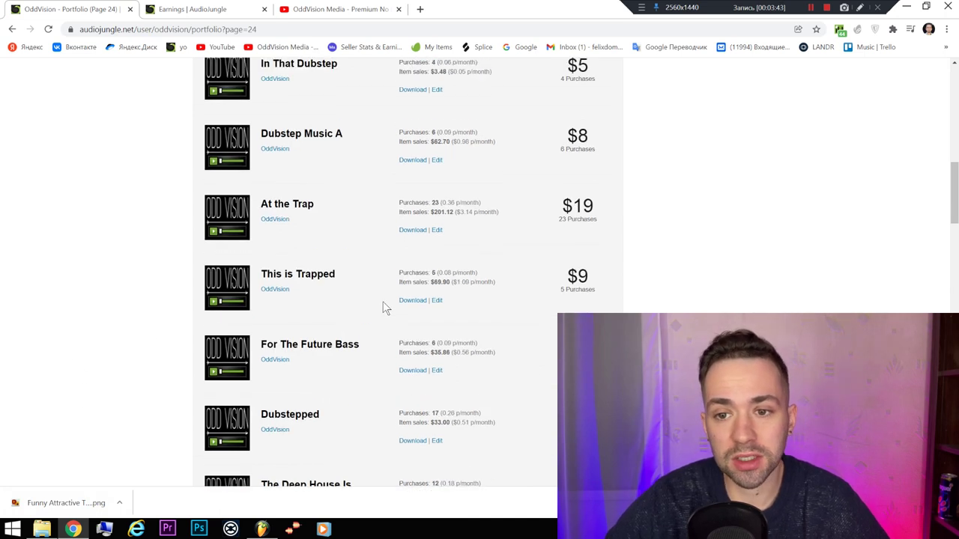
scroll(367, 339, up, 3)
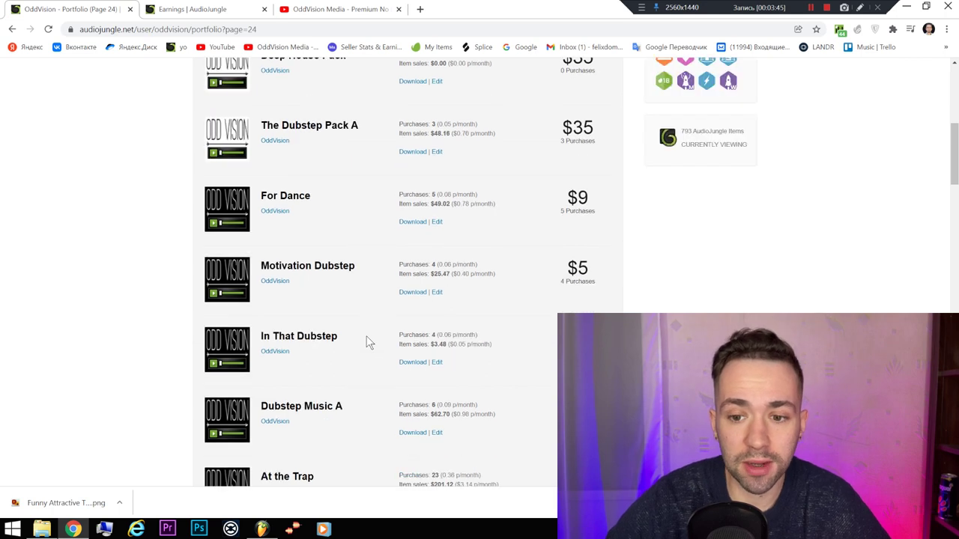
scroll(367, 342, down, 15)
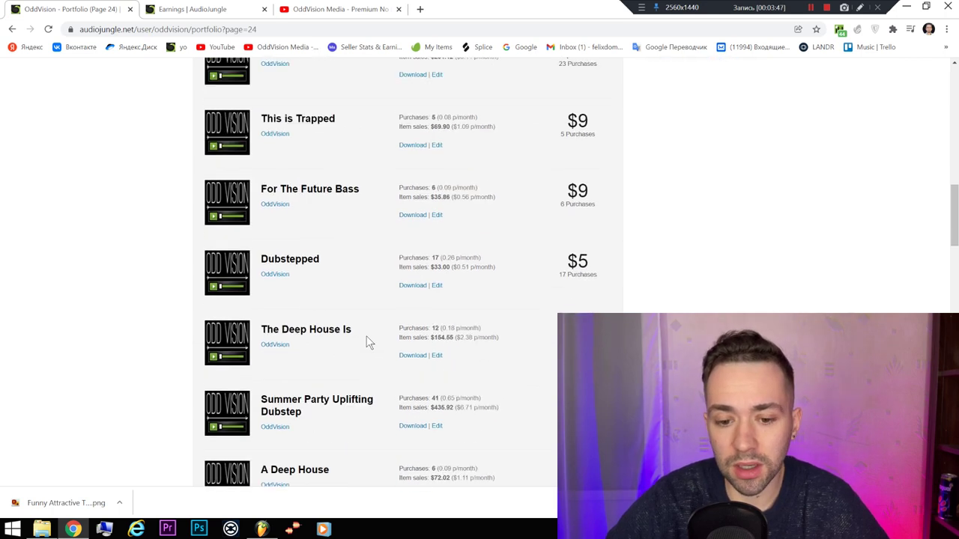
scroll(363, 333, up, 3)
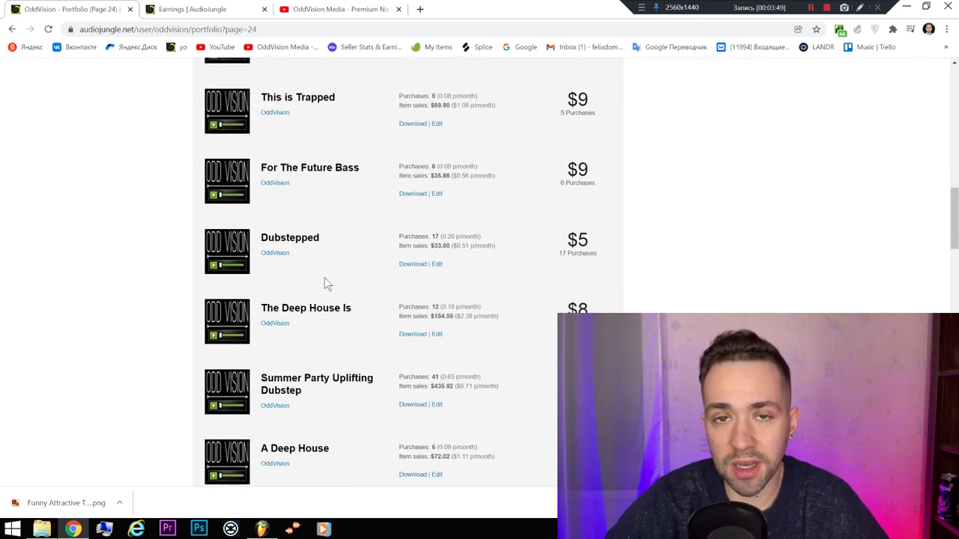
Switch from Chrome to the deeply.flp playlist showing the Pattern 12 arrangement
click(906, 6)
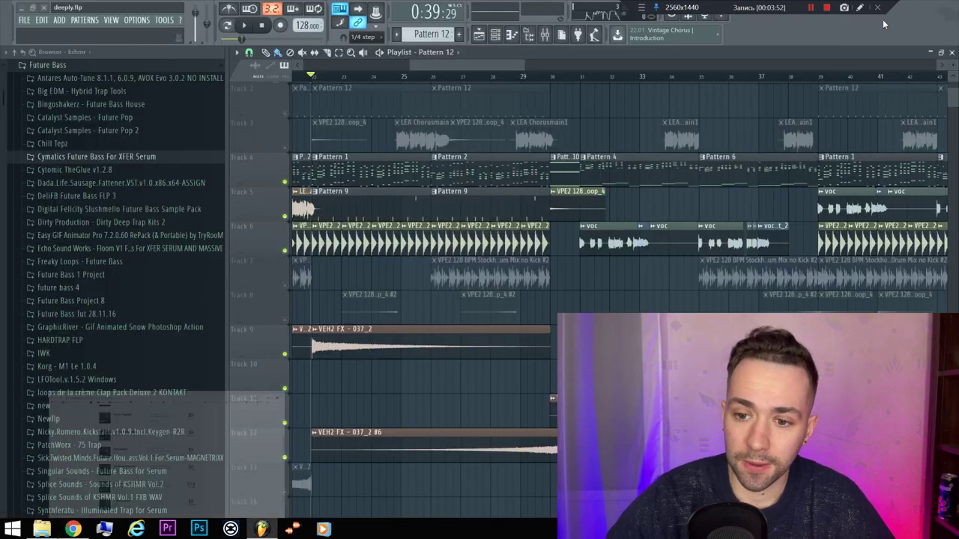